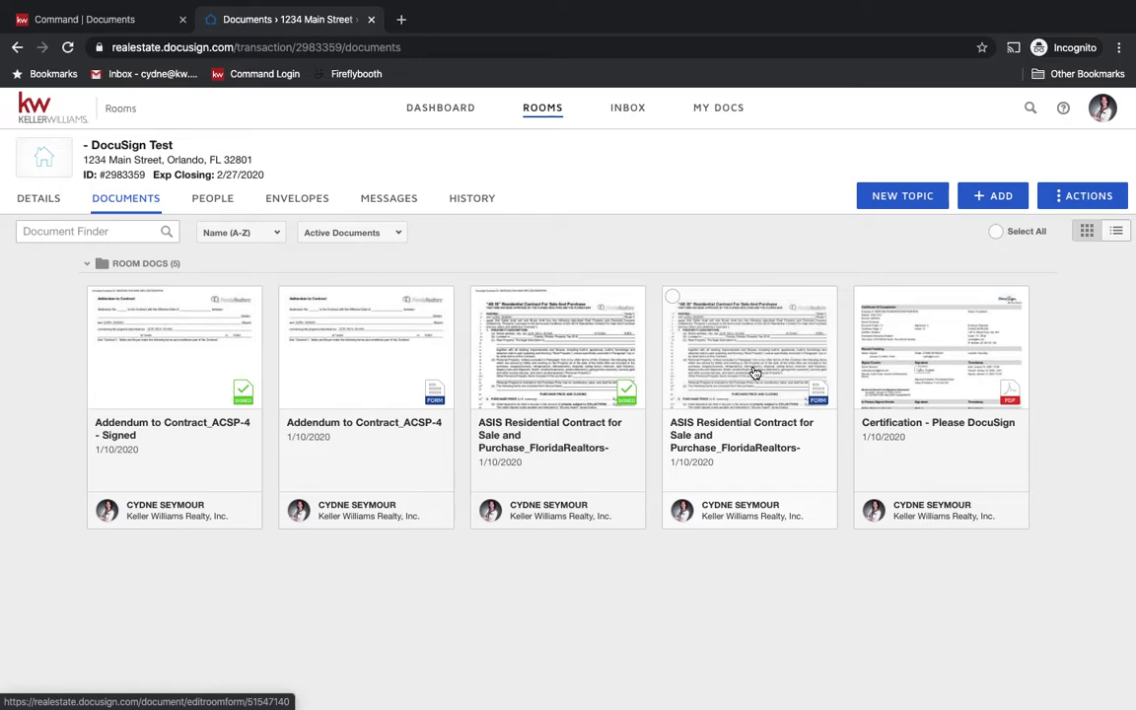
Open the signed ASIS Residential Contract for Sale and Purchase in the document viewer
{"action": "left_click", "coordinate": [560, 364]}
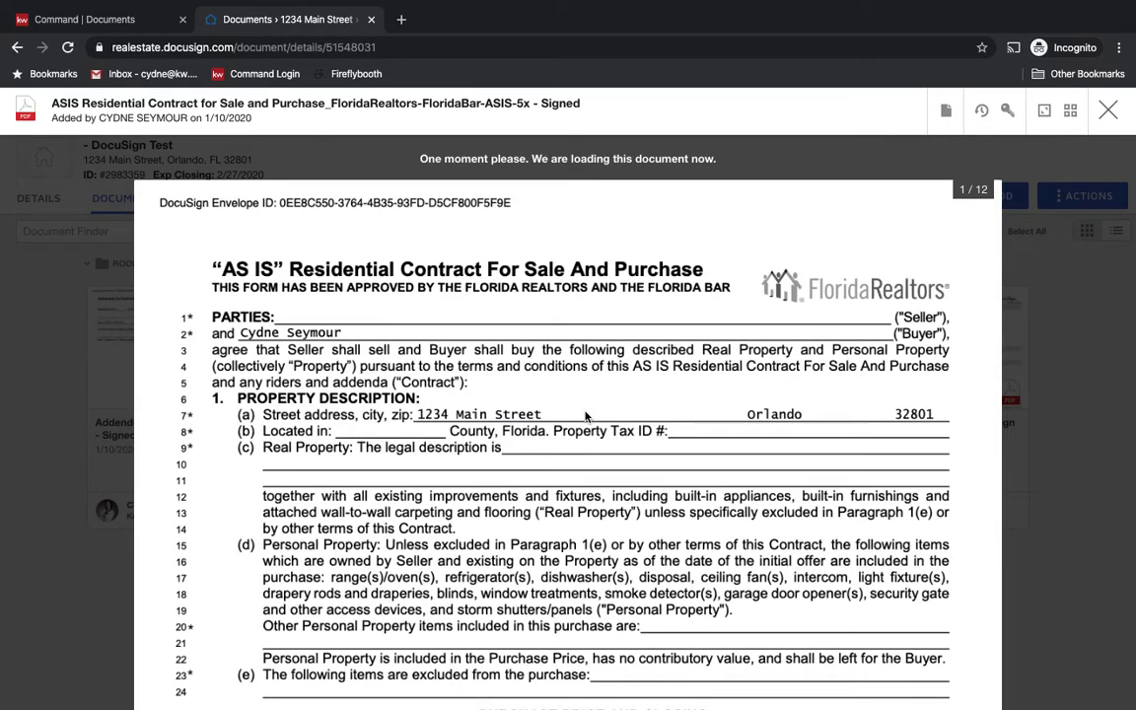
{"action": "scroll", "coordinate": [585, 416], "scroll_direction": "down", "scroll_amount": 5}
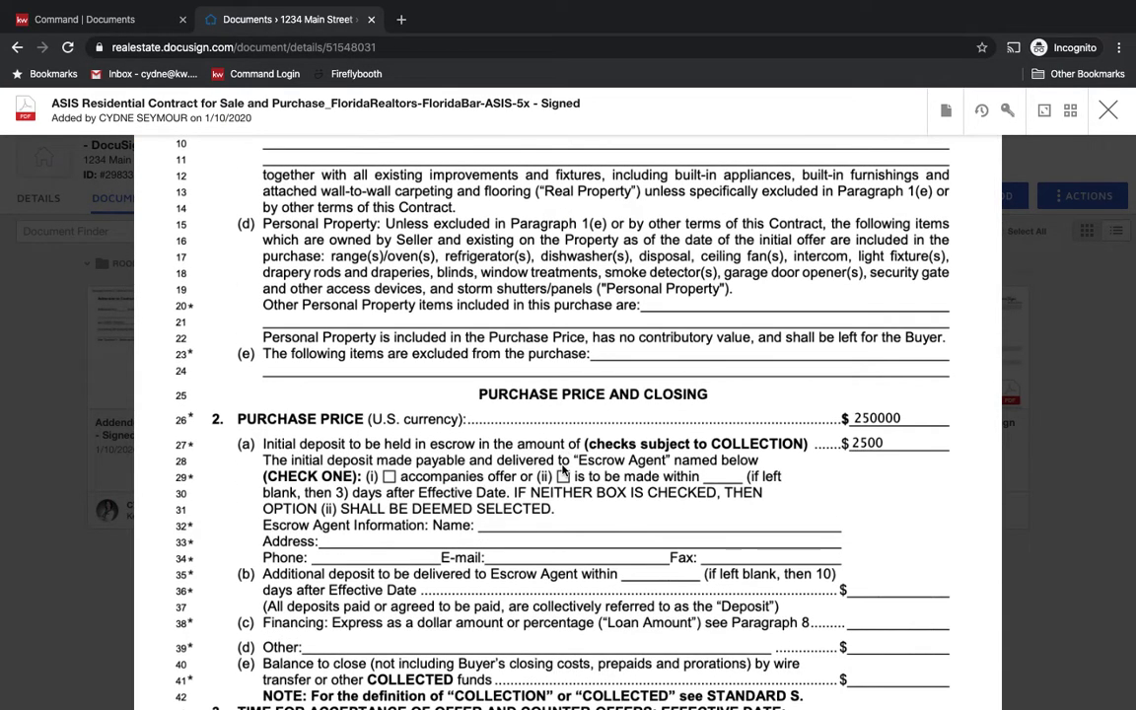
{"action": "scroll", "coordinate": [564, 472], "scroll_direction": "down", "scroll_amount": 6}
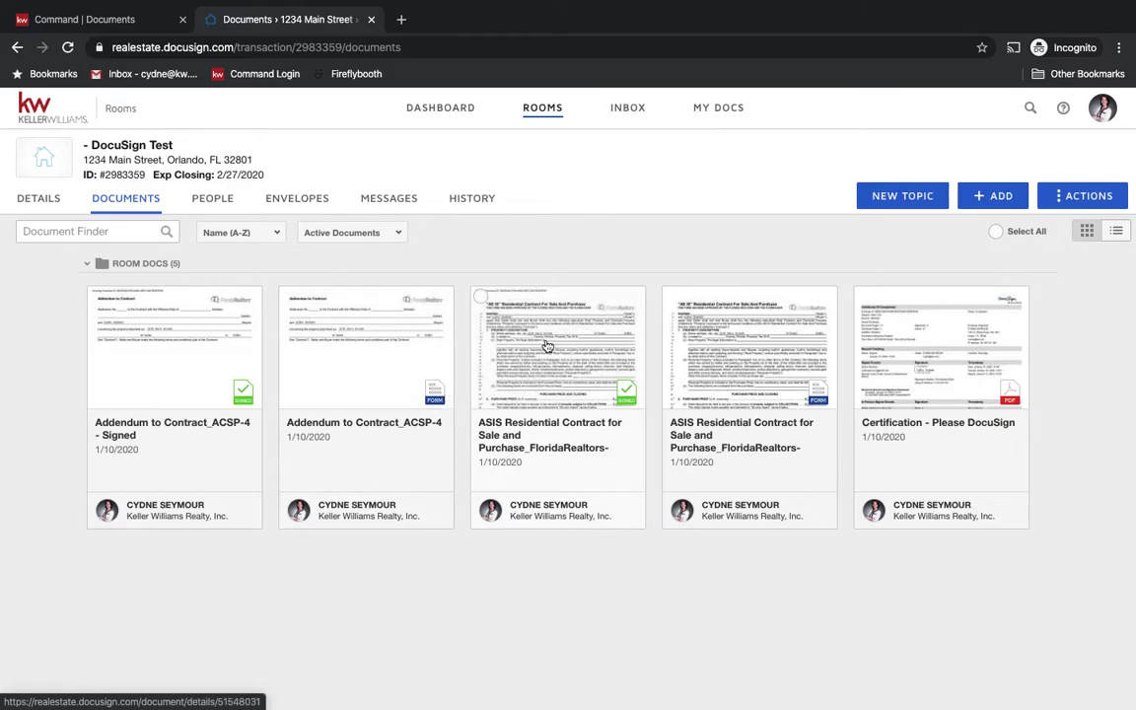
{"action": "left_click", "coordinate": [736, 361]}
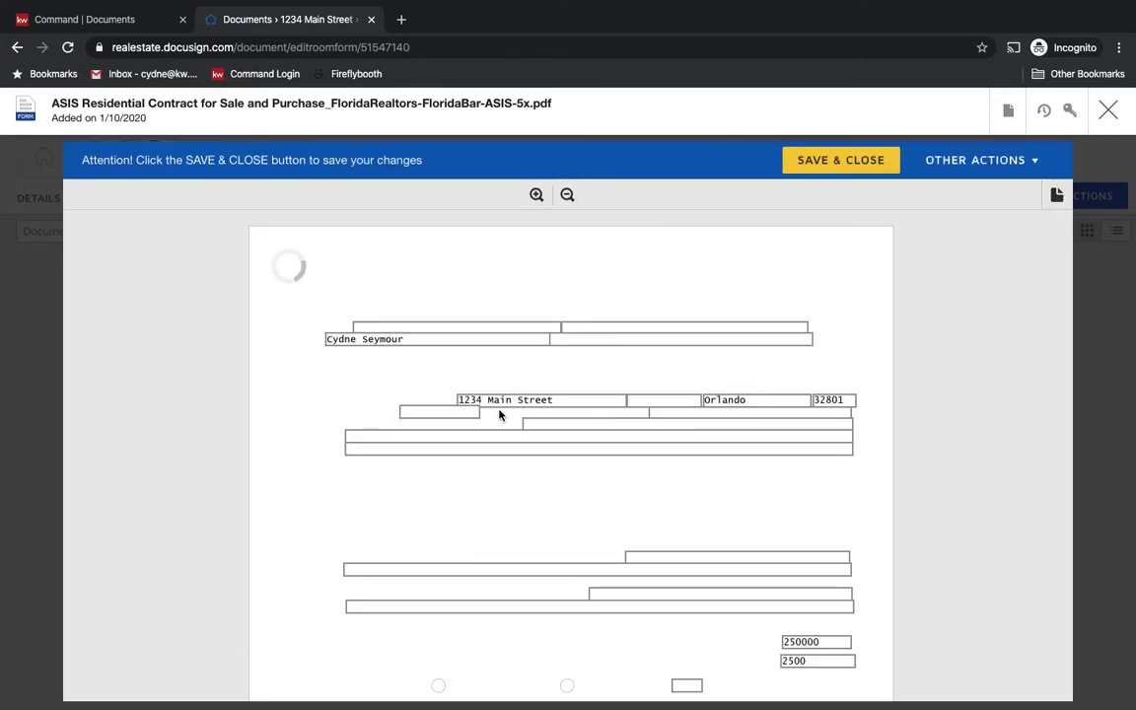
Change the unsigned ASIS form's initial escrow deposit from 2500 to 3000 and save and close it
{"action": "scroll", "coordinate": [771, 405], "scroll_direction": "down", "scroll_amount": 5}
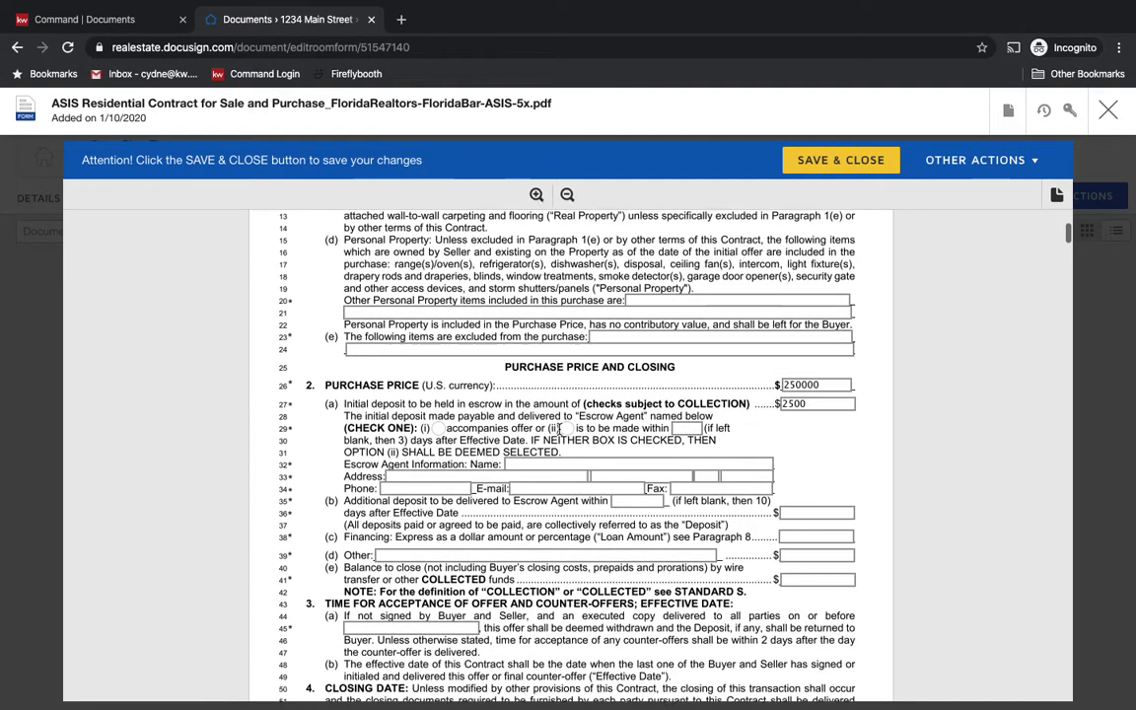
{"action": "left_click", "coordinate": [822, 401]}
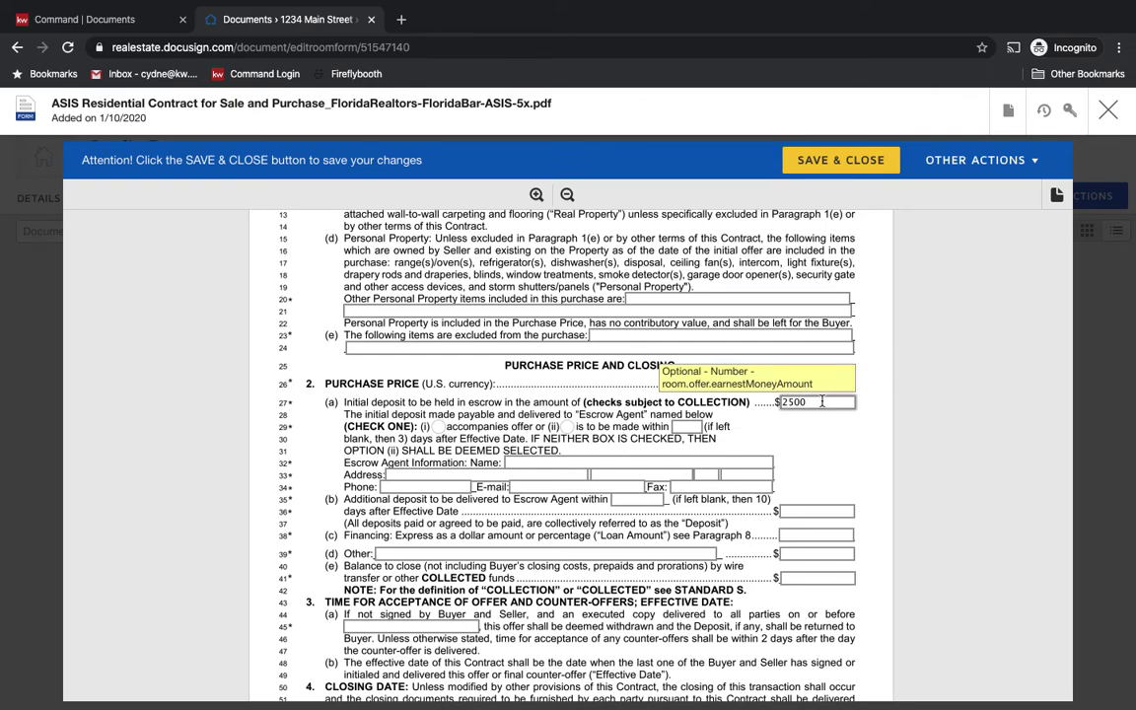
{"action": "key", "text": "BackSpace"}
{"action": "key", "text": "BackSpace"}
{"action": "key", "text": "BackSpace"}
{"action": "key", "text": "BackSpace"}
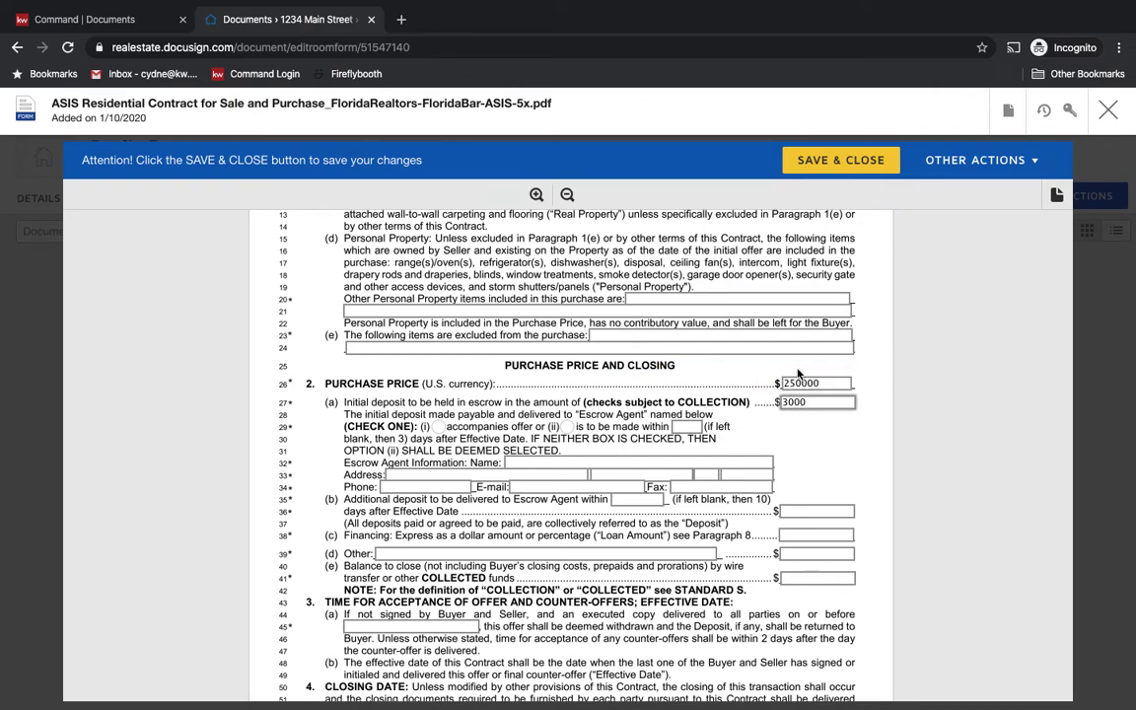
{"action": "scroll", "coordinate": [720, 472], "scroll_direction": "down", "scroll_amount": 2}
{"action": "scroll", "coordinate": [720, 472], "scroll_direction": "down", "scroll_amount": 2}
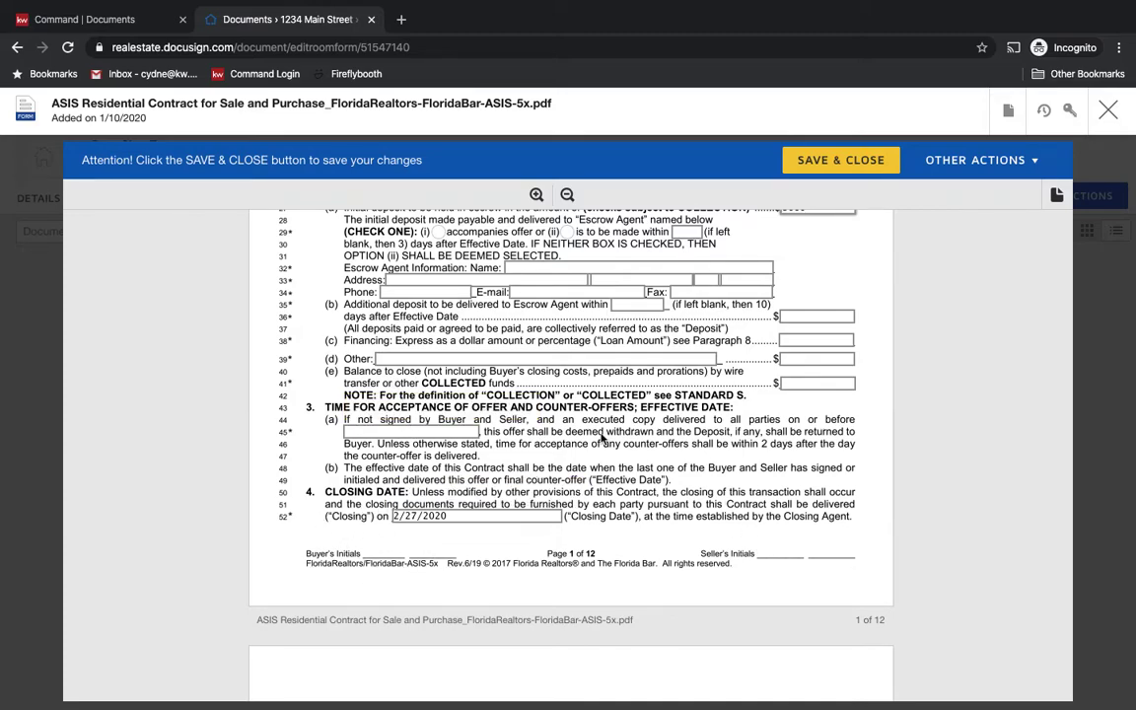
{"action": "left_click", "coordinate": [1004, 106]}
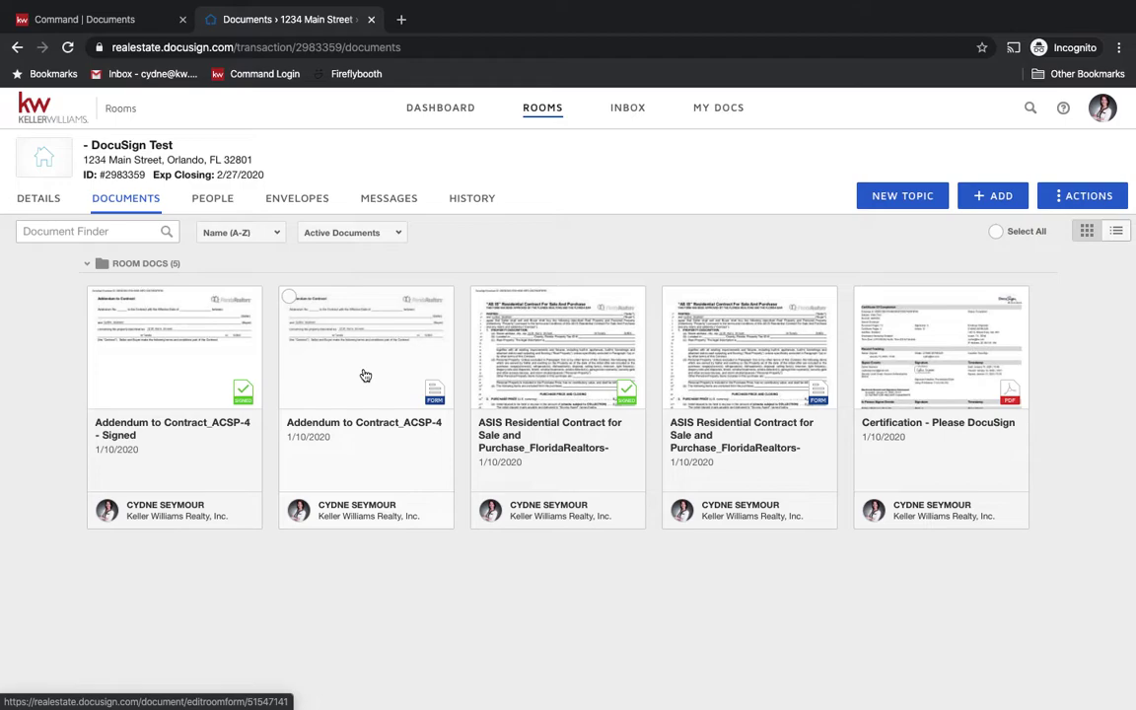
{"action": "left_click", "coordinate": [993, 194]}
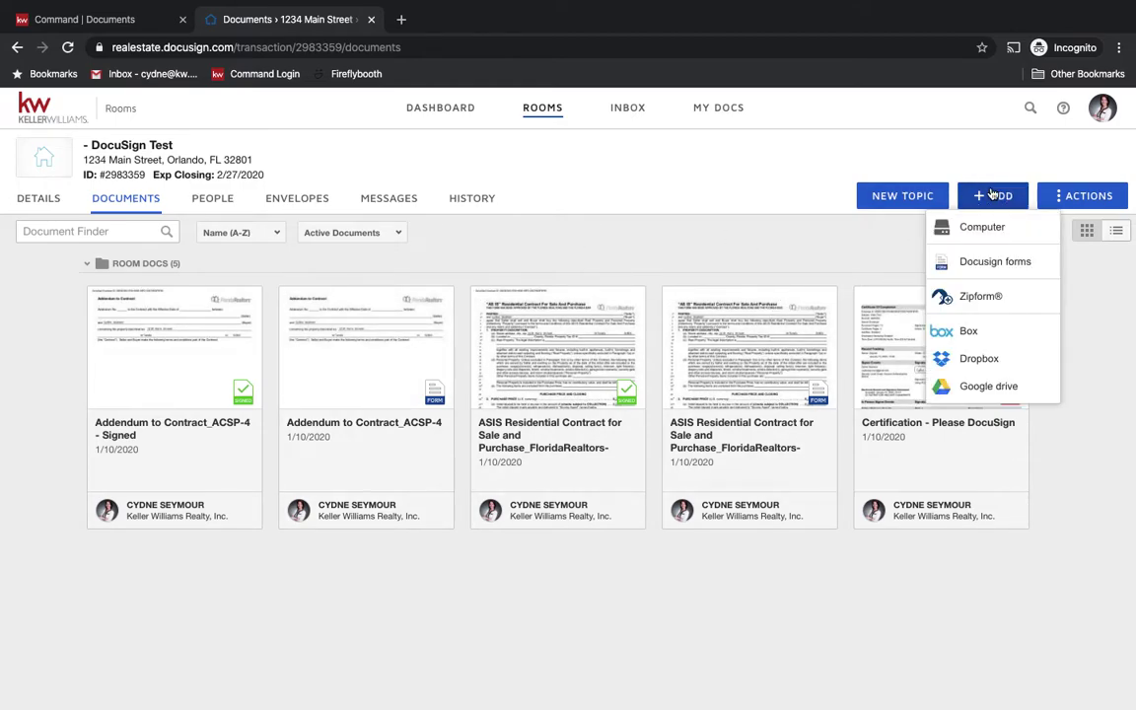
{"action": "left_click", "coordinate": [989, 279]}
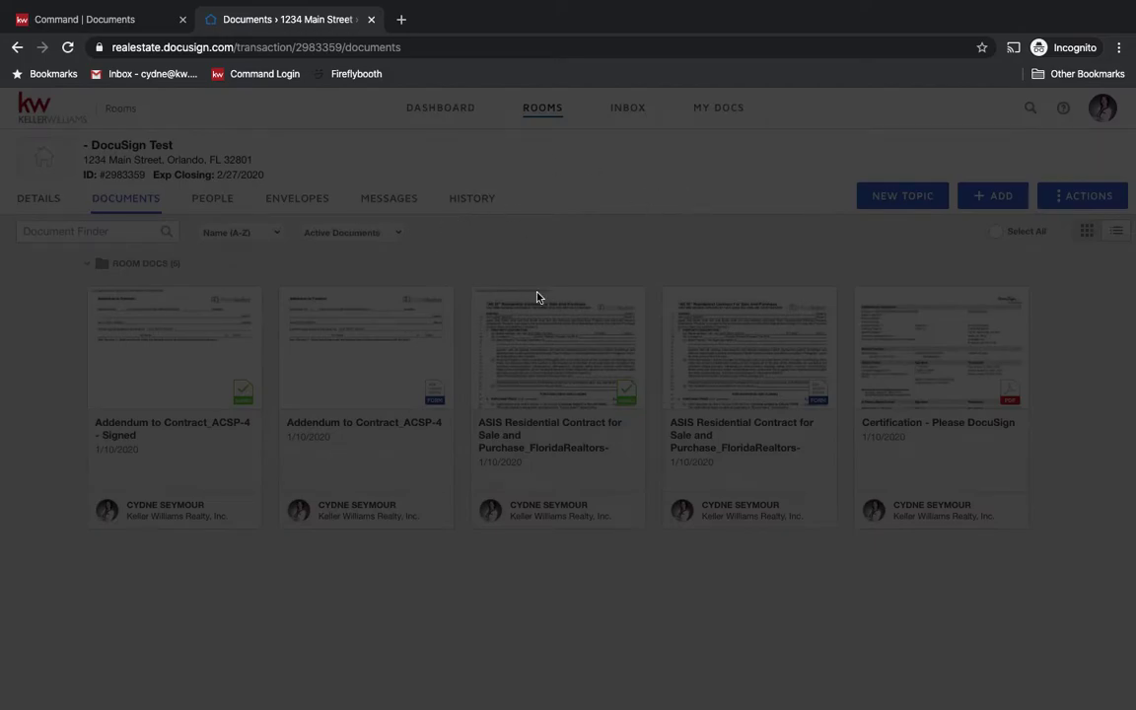
{"action": "left_click", "coordinate": [581, 172]}
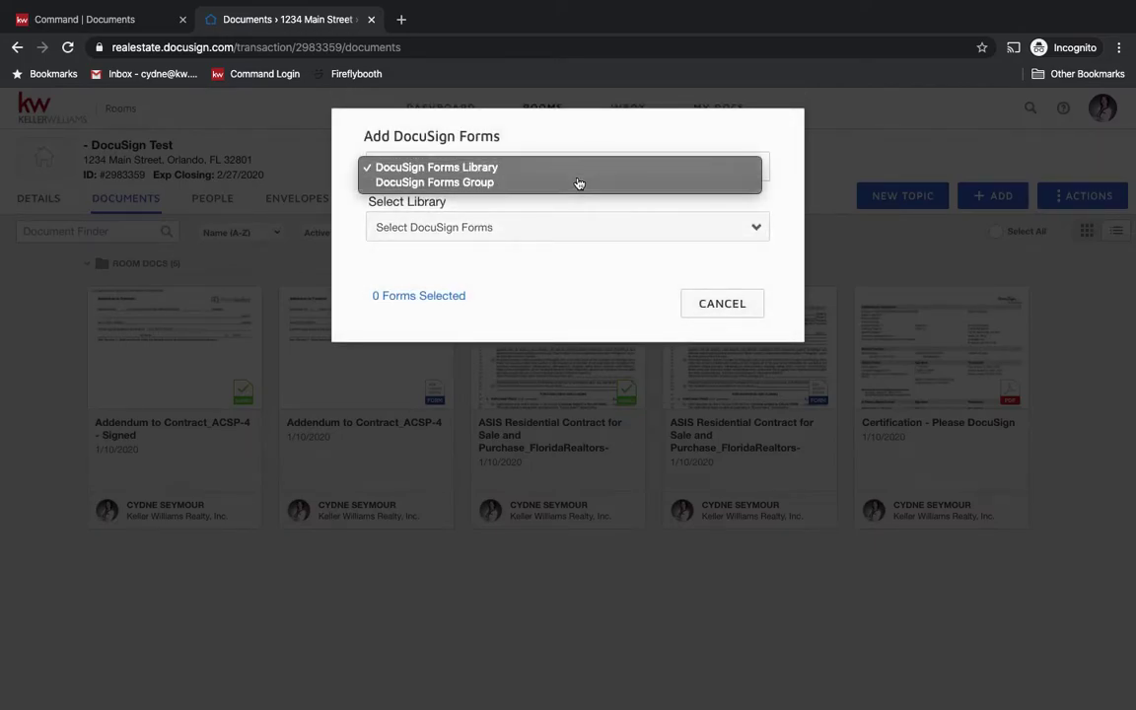
{"action": "left_click", "coordinate": [579, 183]}
{"action": "left_click", "coordinate": [568, 227]}
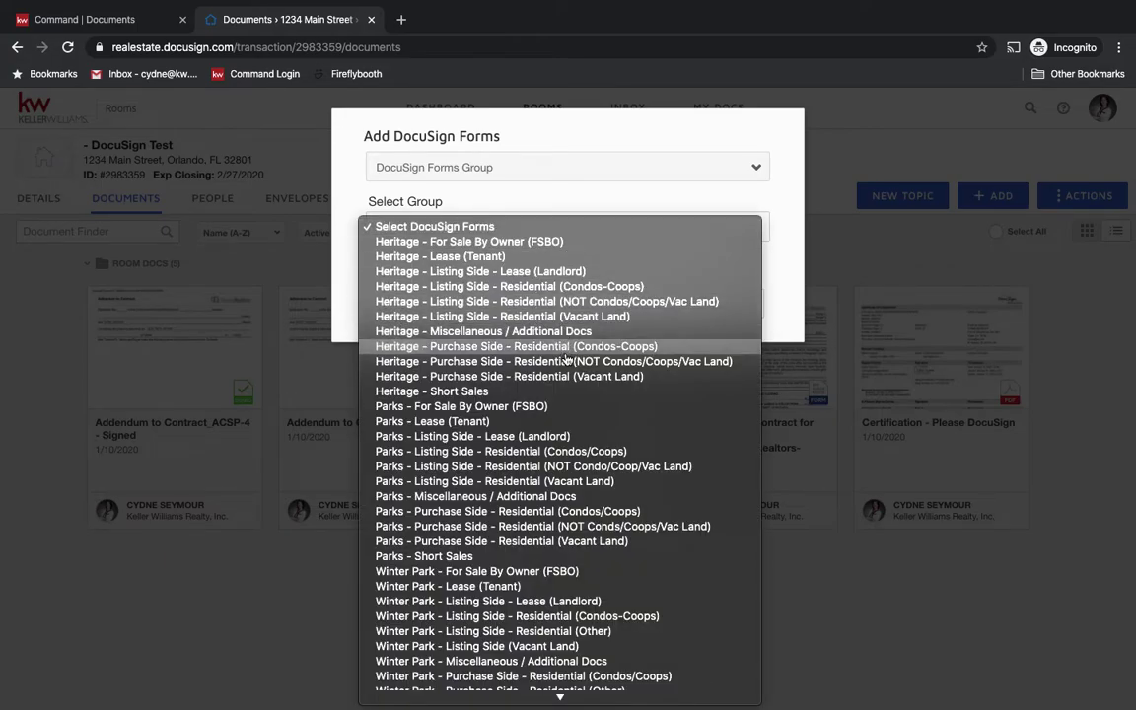
{"action": "left_click", "coordinate": [567, 361]}
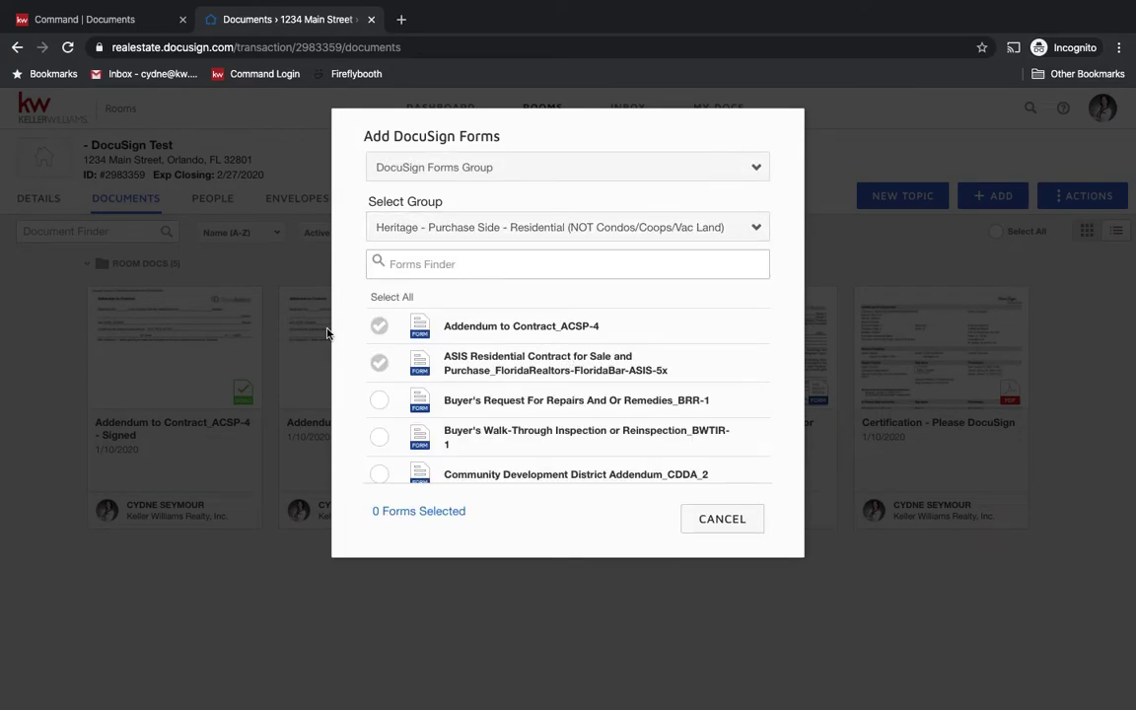
{"action": "left_click", "coordinate": [380, 361]}
{"action": "double_click", "coordinate": [468, 327]}
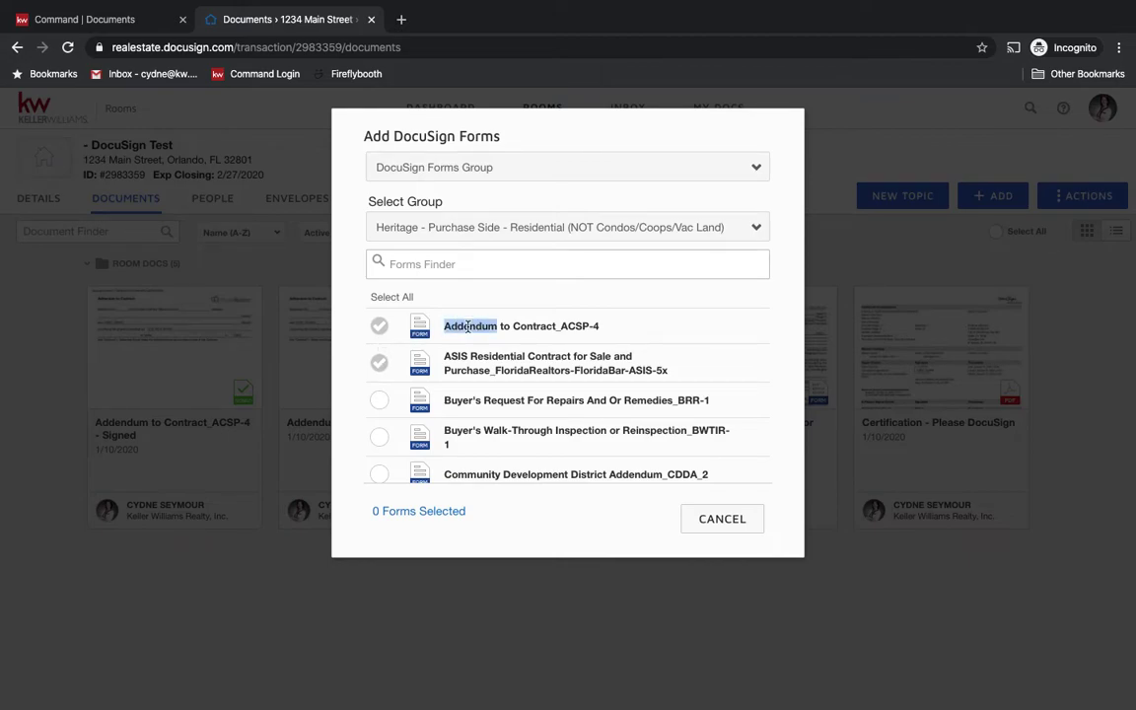
{"action": "left_click", "coordinate": [469, 326]}
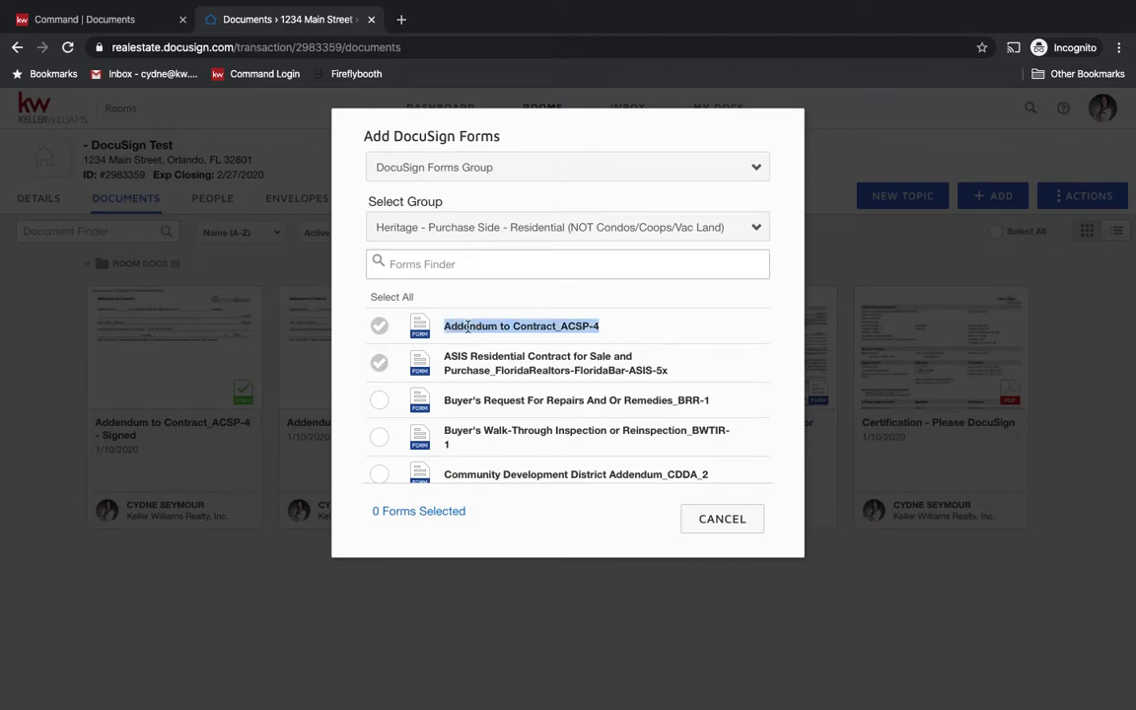
{"action": "left_click", "coordinate": [693, 529]}
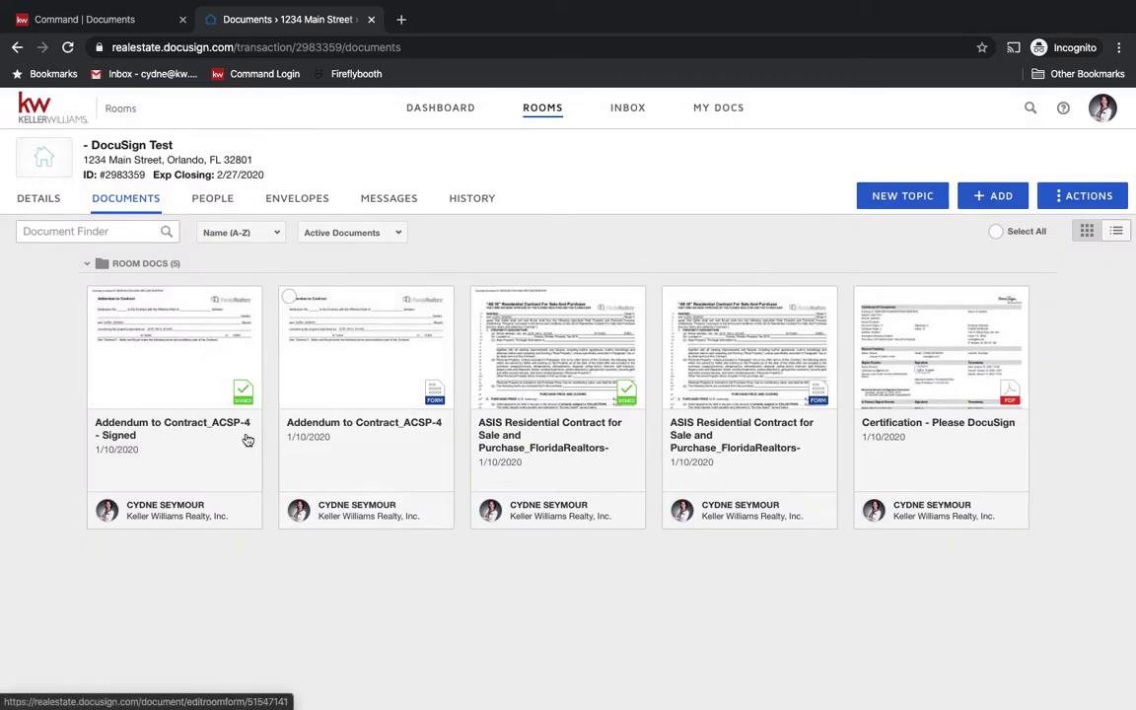
{"action": "left_click", "coordinate": [326, 371]}
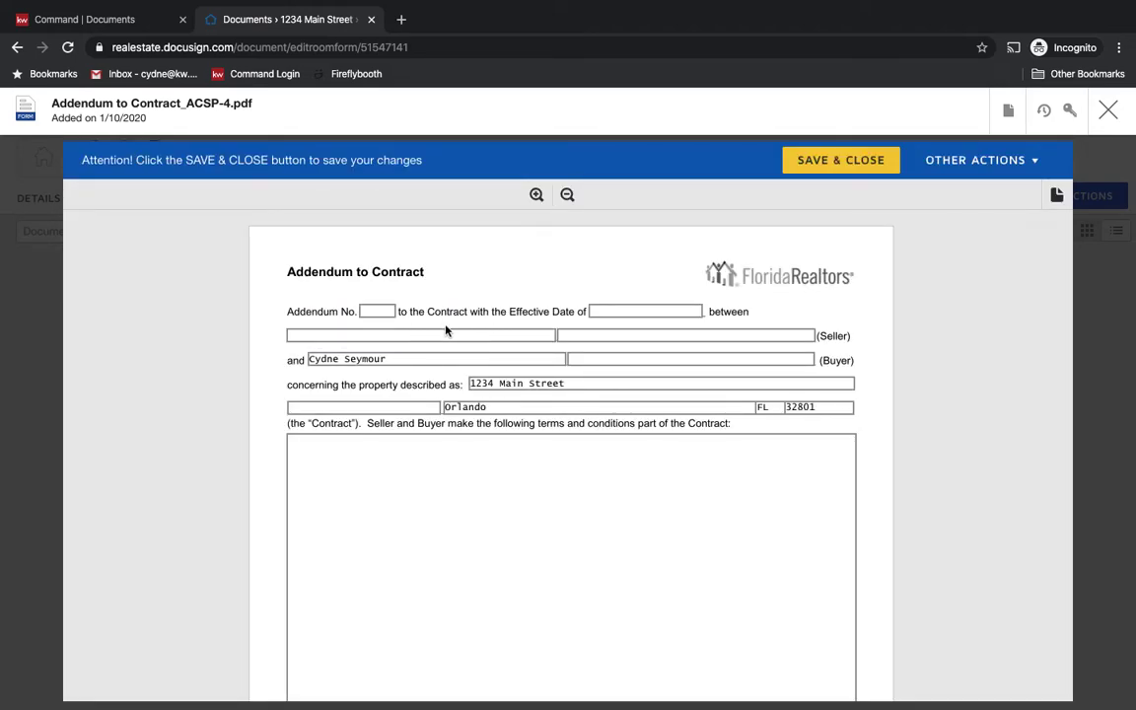
{"action": "scroll", "coordinate": [431, 330], "scroll_direction": "down", "scroll_amount": 5}
{"action": "scroll", "coordinate": [431, 333], "scroll_direction": "down", "scroll_amount": 1}
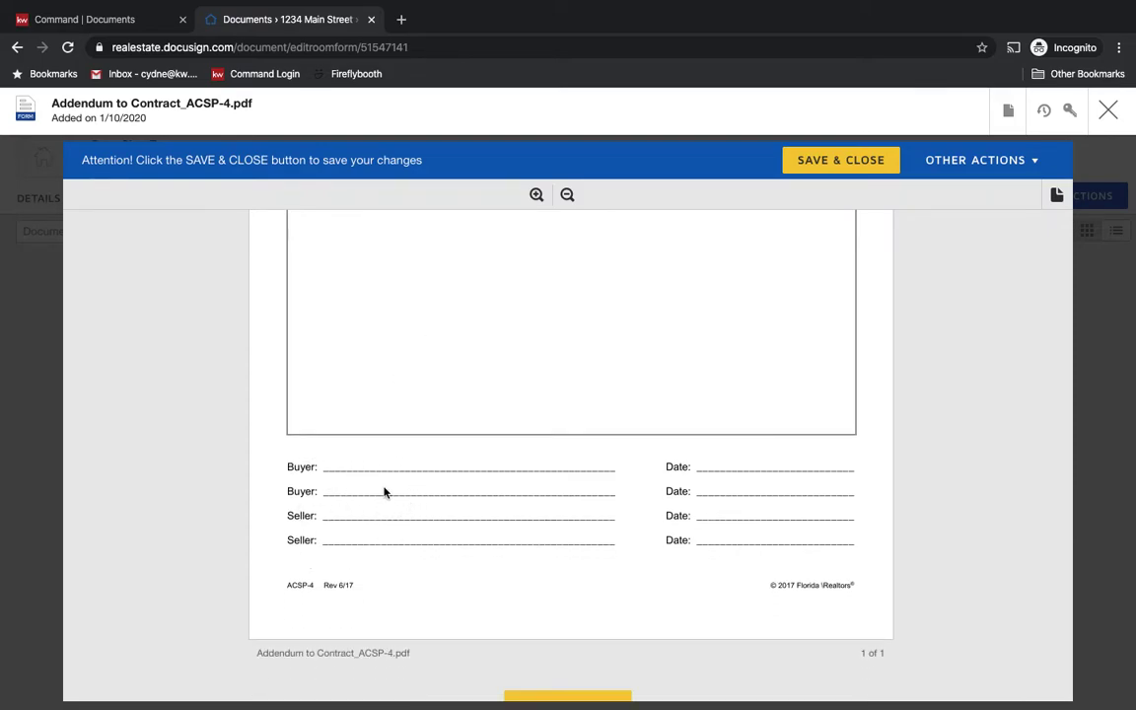
{"action": "left_click", "coordinate": [467, 297]}
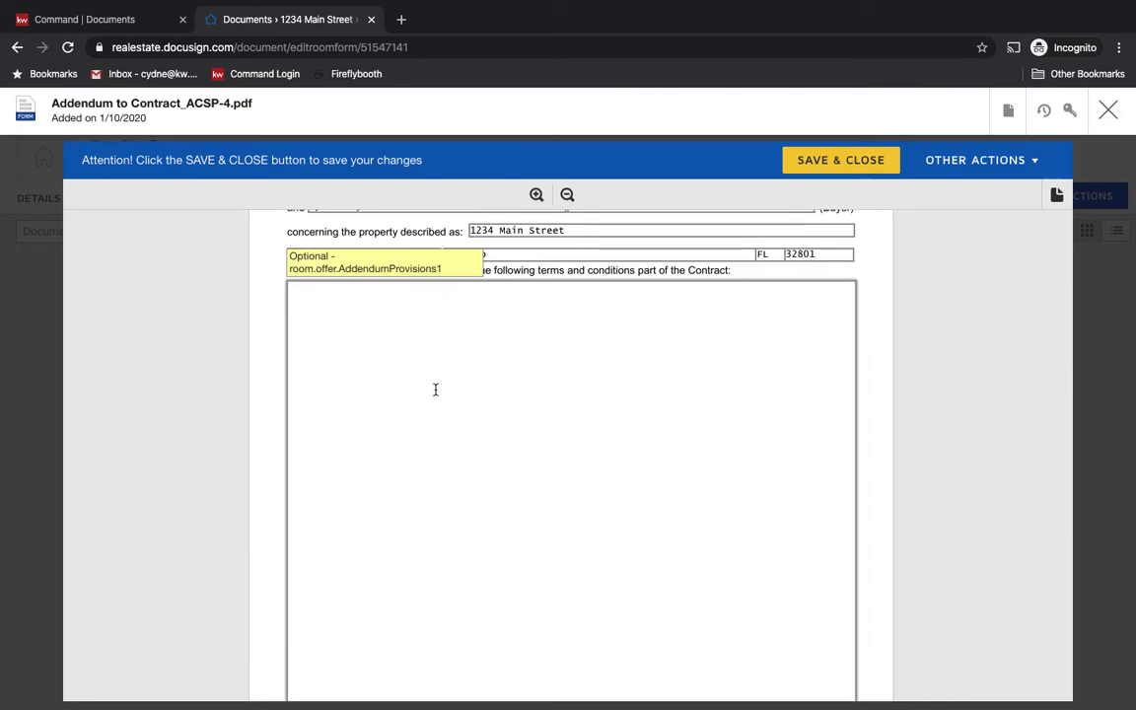
{"action": "left_click", "coordinate": [872, 168]}
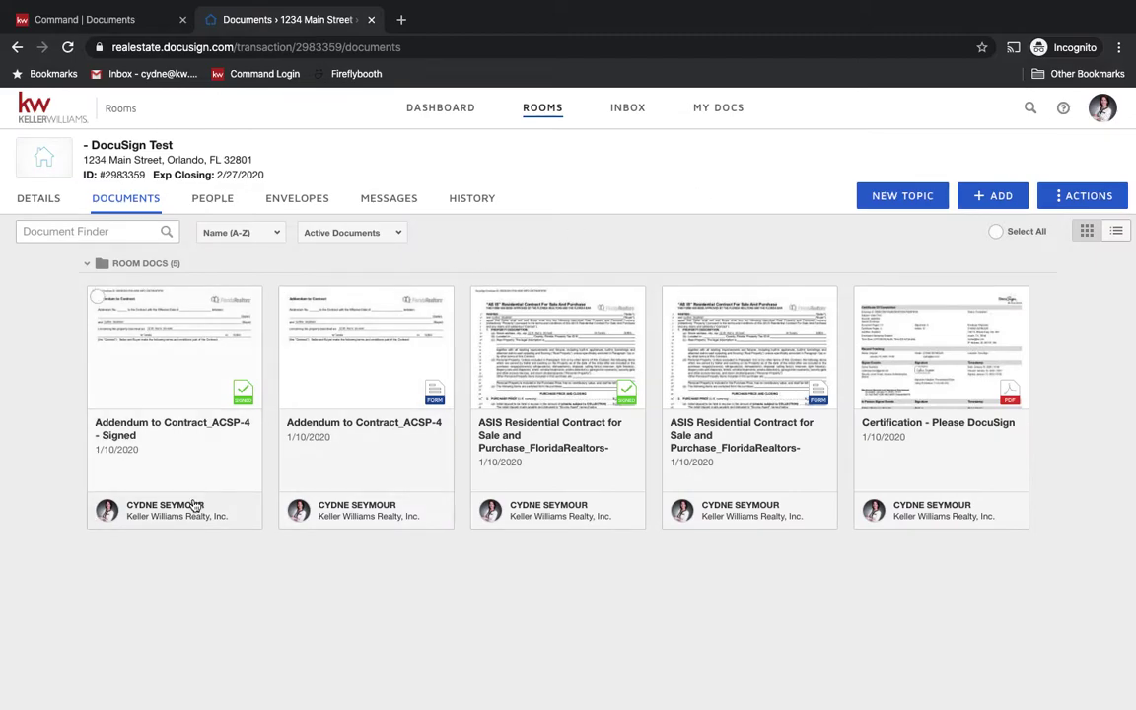
{"action": "right_click", "coordinate": [161, 431]}
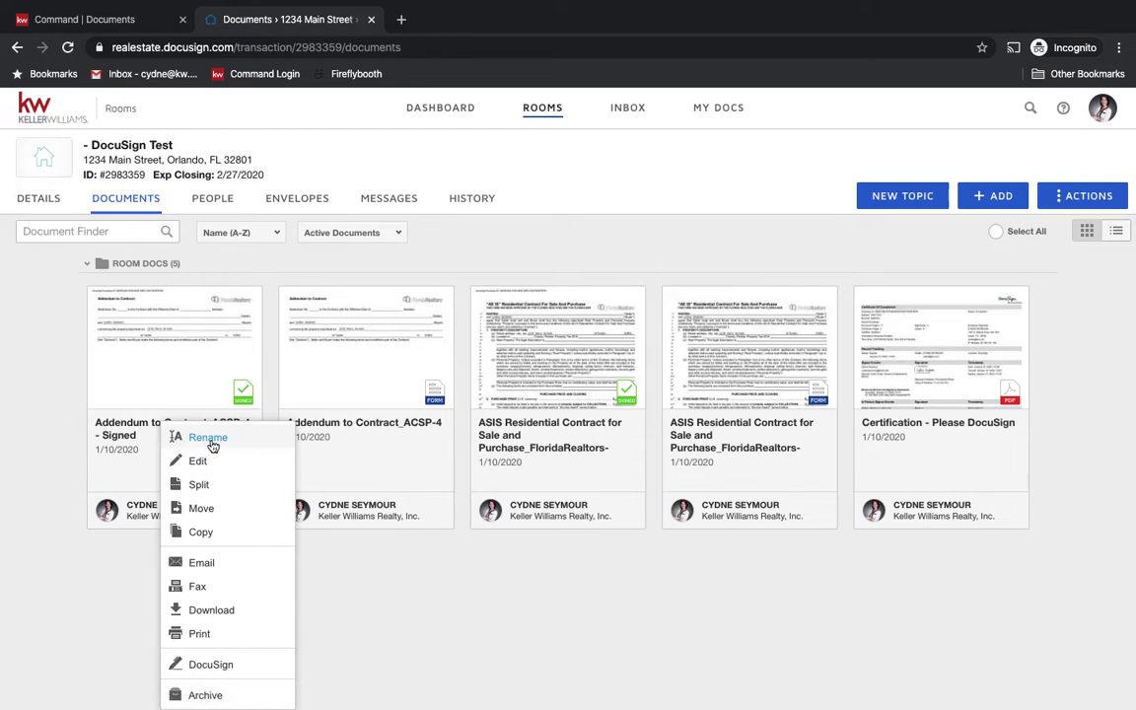
Replace the signed addendum's name with 'Closing Costs Addendum' and save it
{"action": "left_click", "coordinate": [208, 438]}
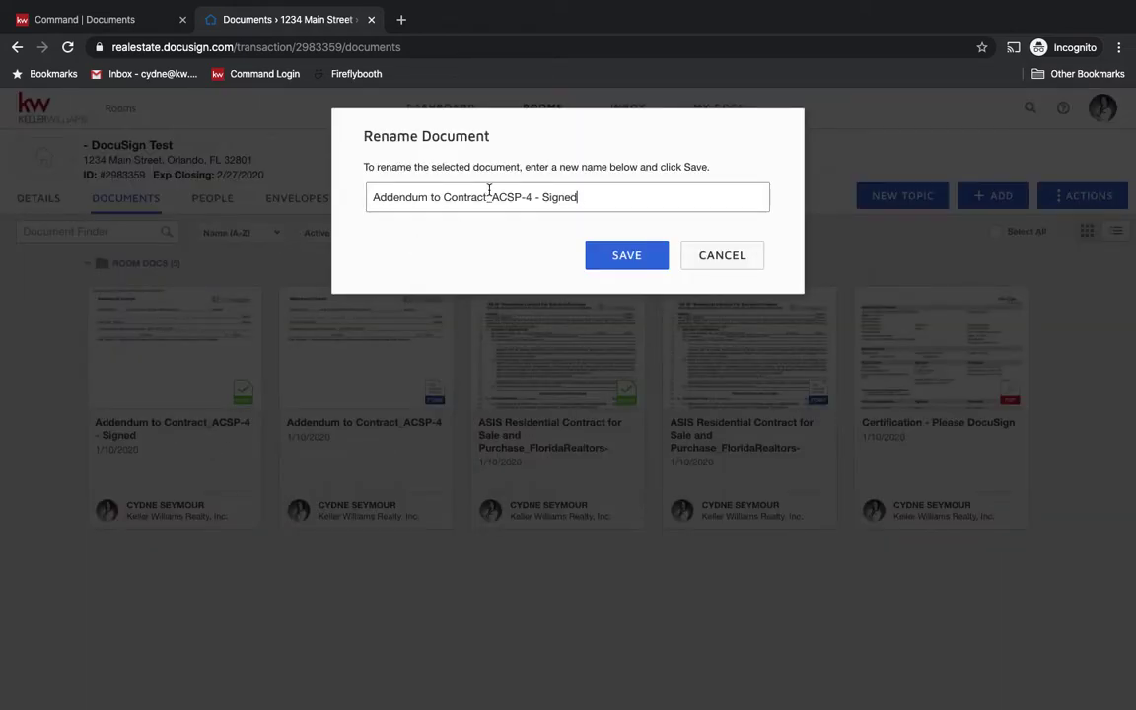
{"action": "key", "text": "alt+shift+Right"}
{"action": "key", "text": "super+shift+Right"}
{"action": "type", "text": "Closti"}
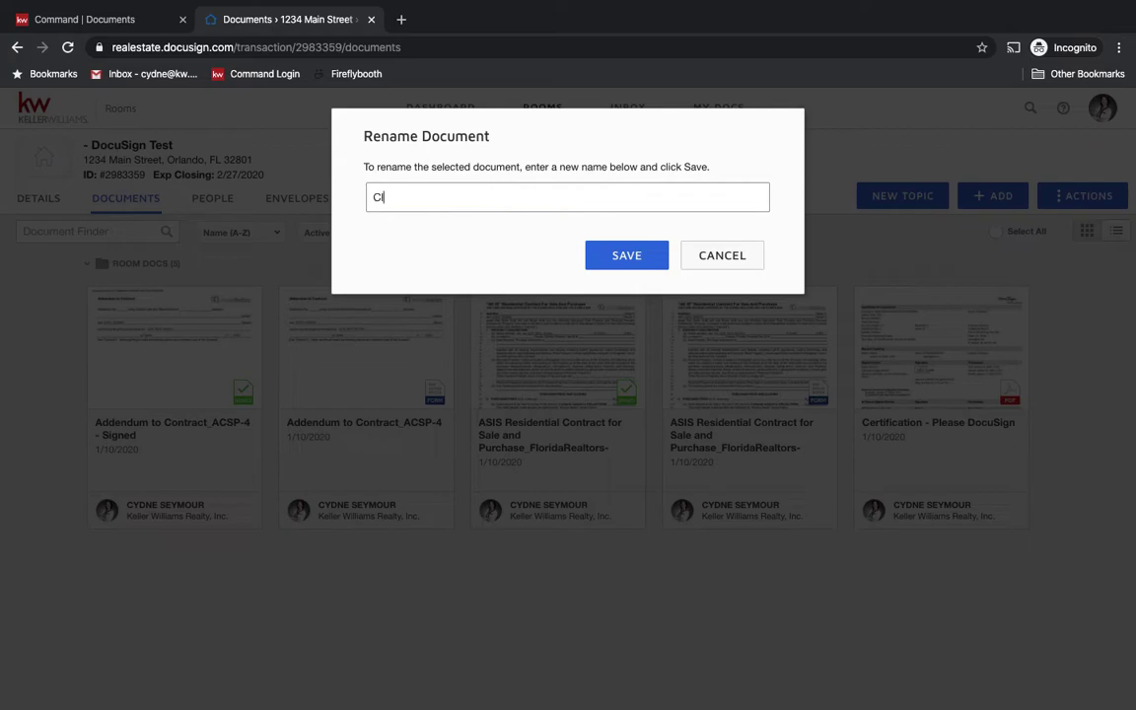
{"action": "key", "text": "BackSpace"}
{"action": "key", "text": "BackSpace"}
{"action": "key", "text": "BackSpace"}
{"action": "type", "text": "ing Costs Addendum"}
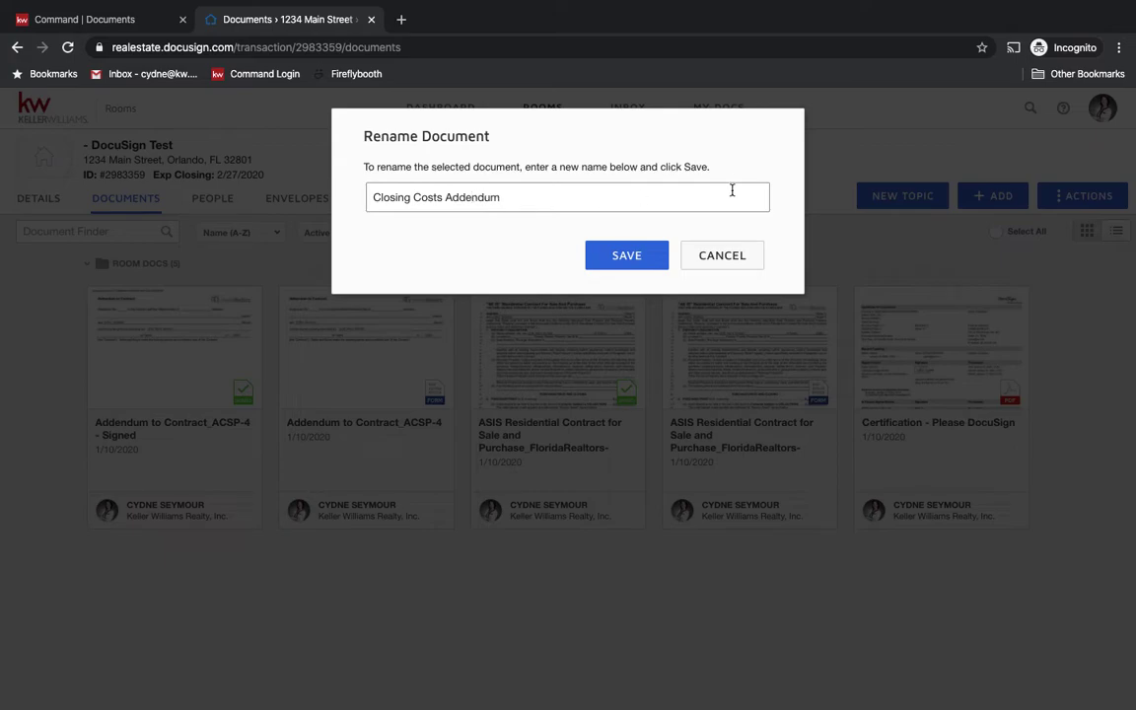
{"action": "left_click", "coordinate": [641, 256]}
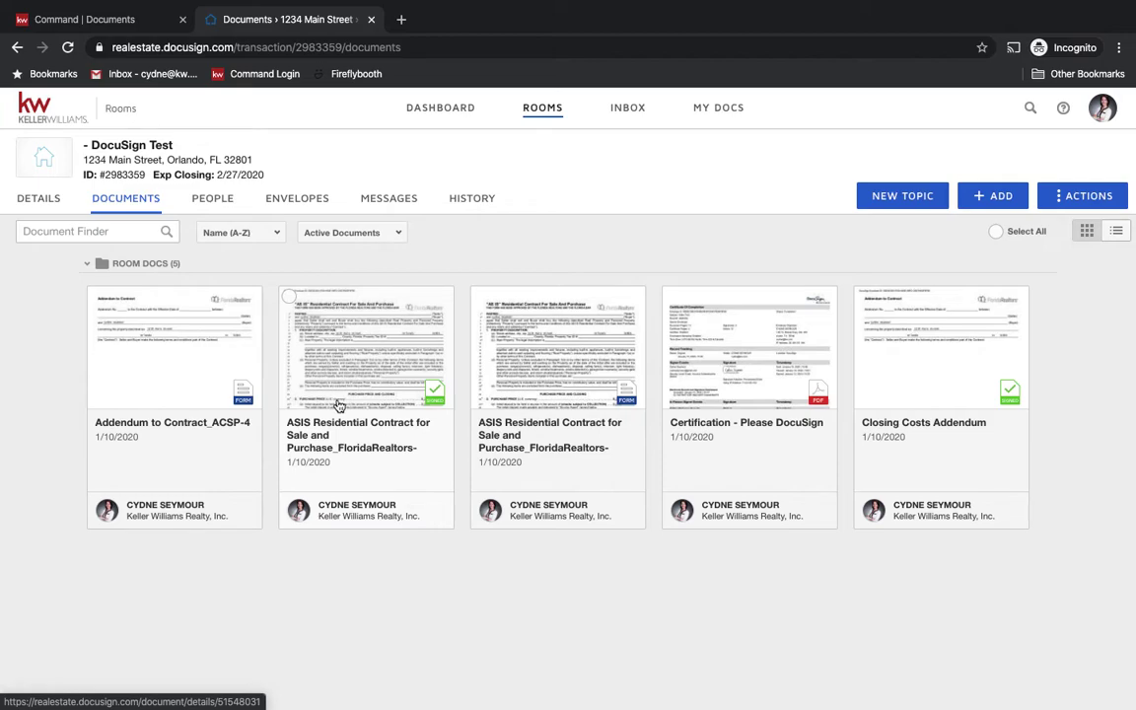
Archive the signed ASIS Residential Contract, confirming the archive
{"action": "right_click", "coordinate": [350, 432]}
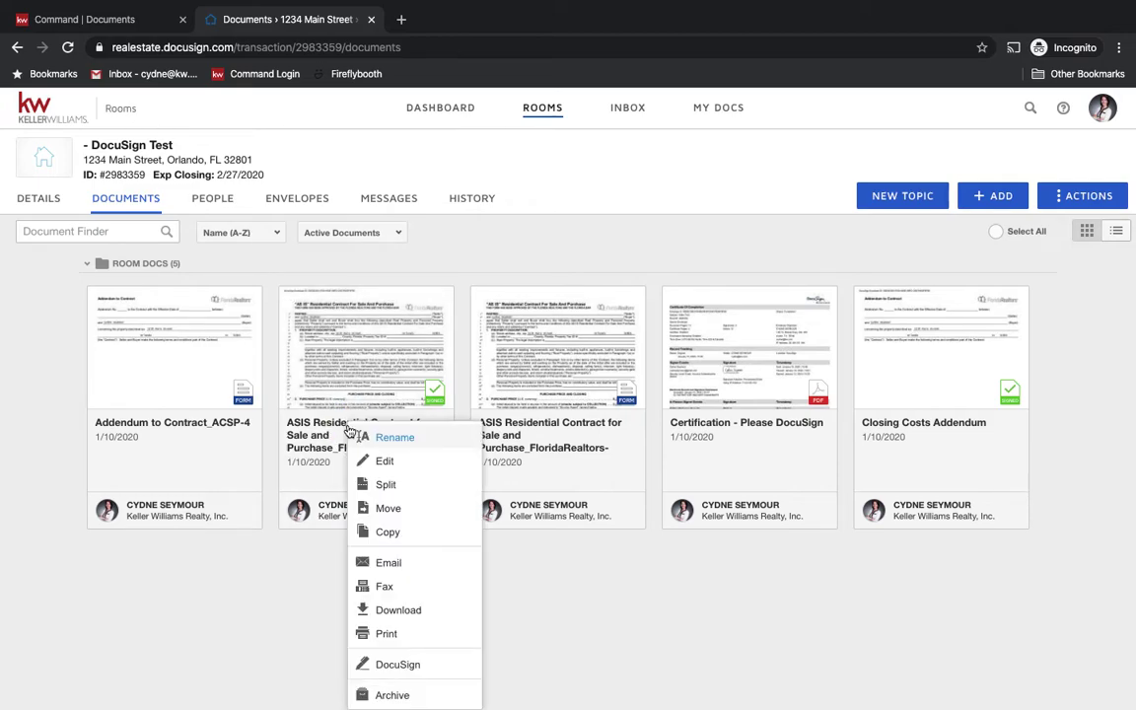
{"action": "left_click", "coordinate": [388, 696]}
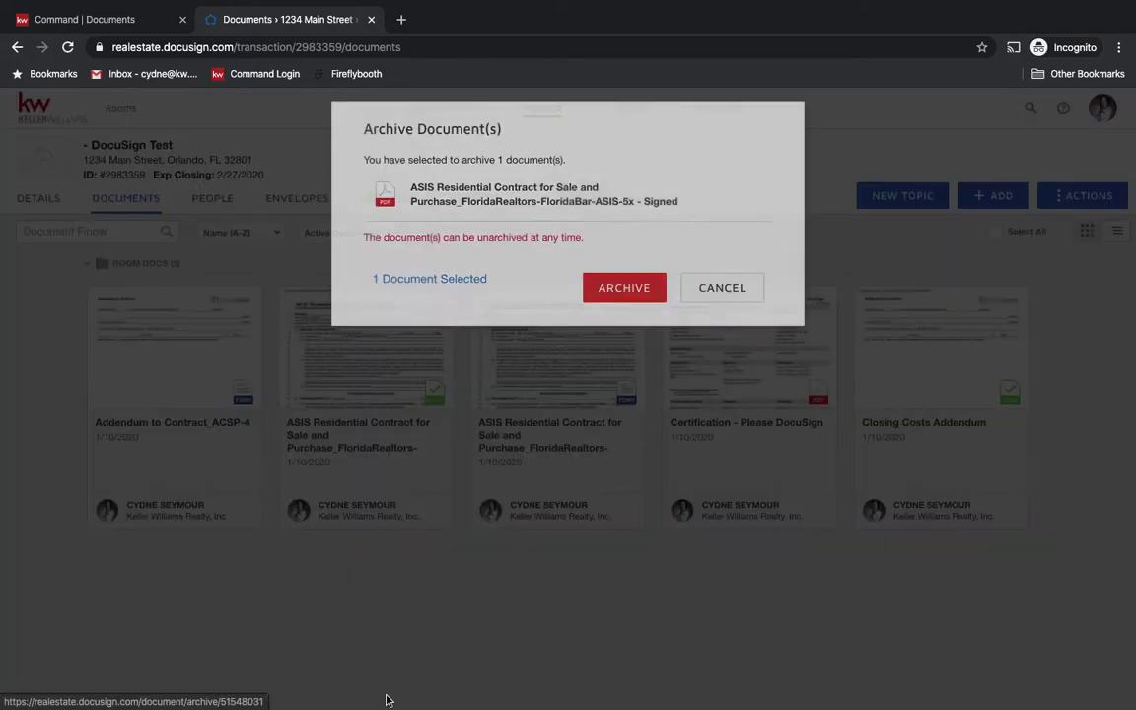
{"action": "left_click", "coordinate": [632, 299]}
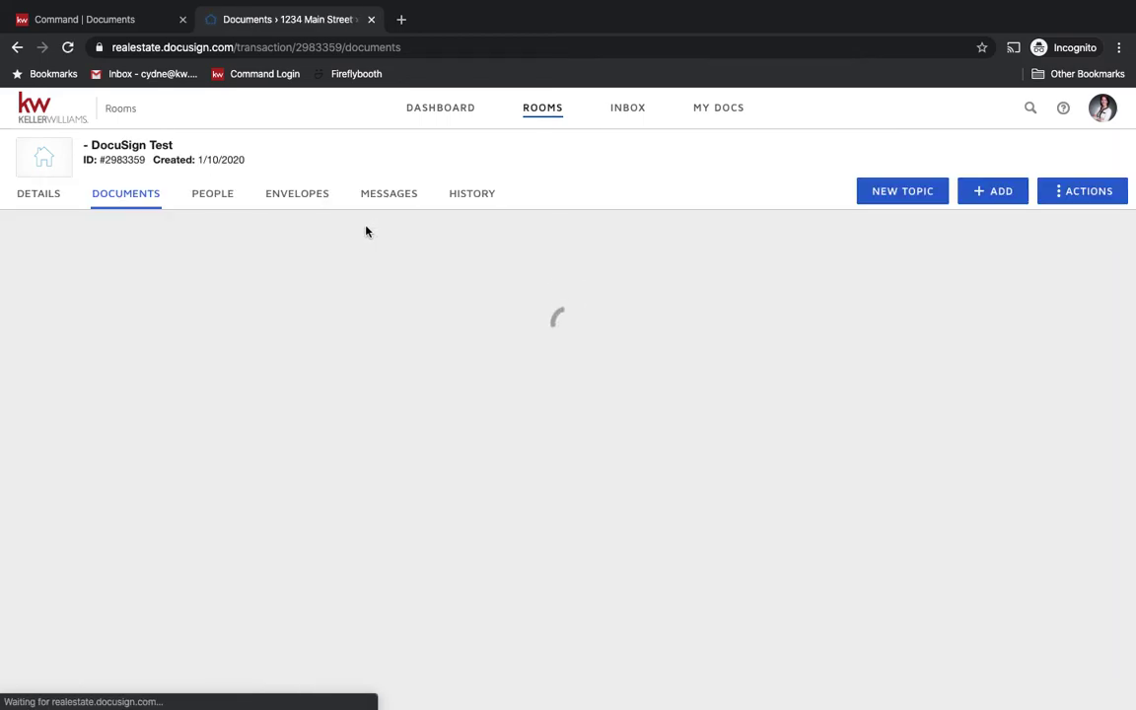
Filter the room's documents list to show only Active Documents
{"action": "left_click", "coordinate": [336, 233]}
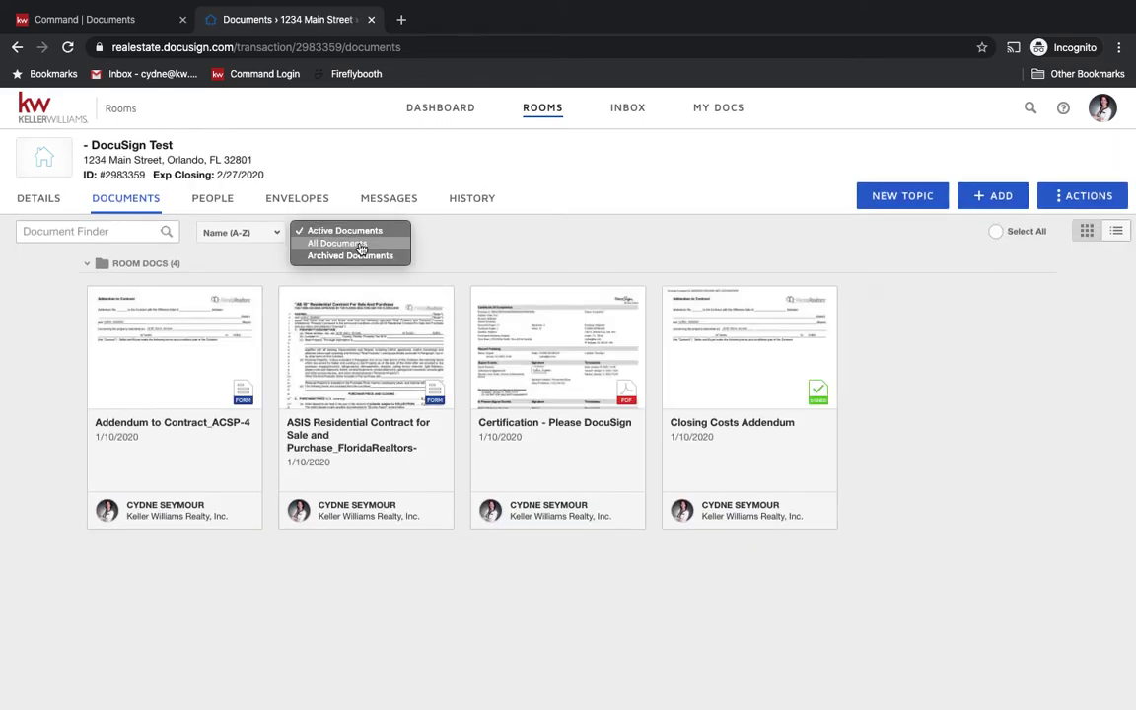
{"action": "left_click", "coordinate": [371, 234]}
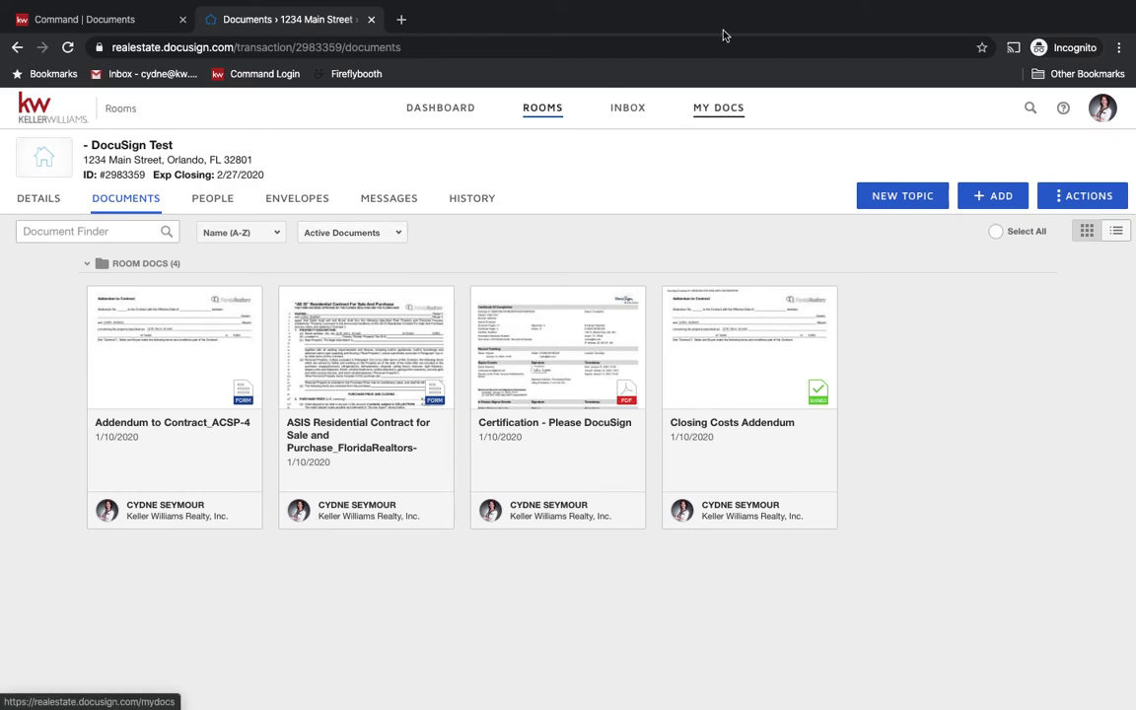
{"action": "mouse_move", "coordinate": [831, 7]}
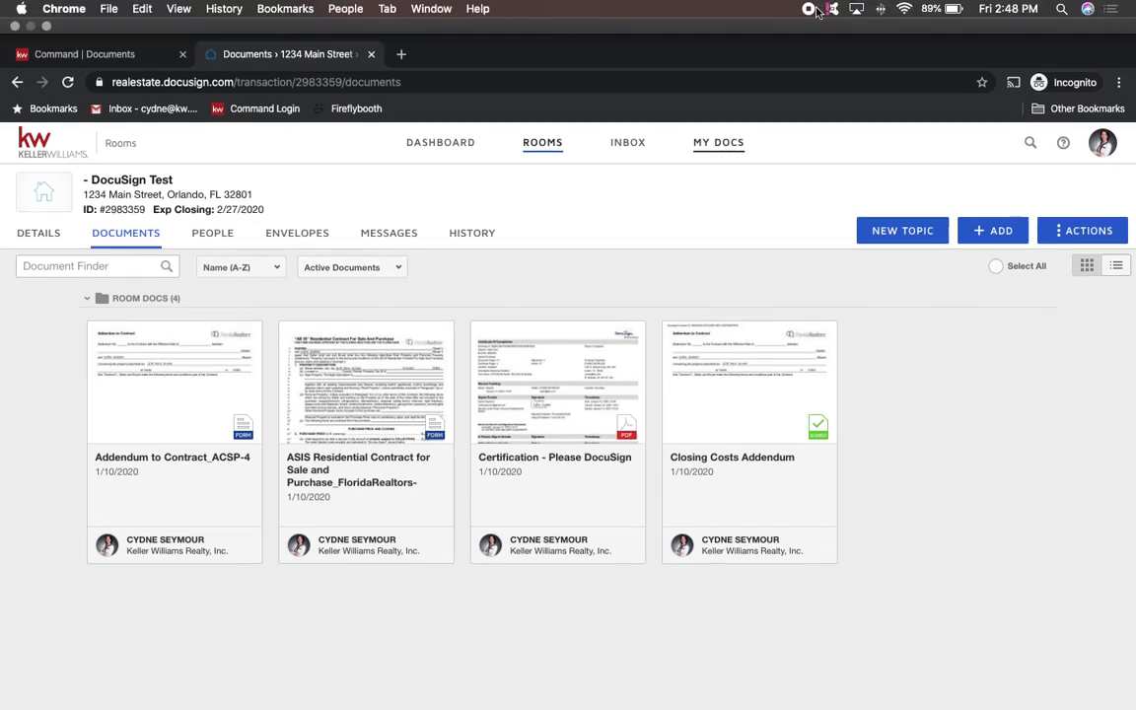